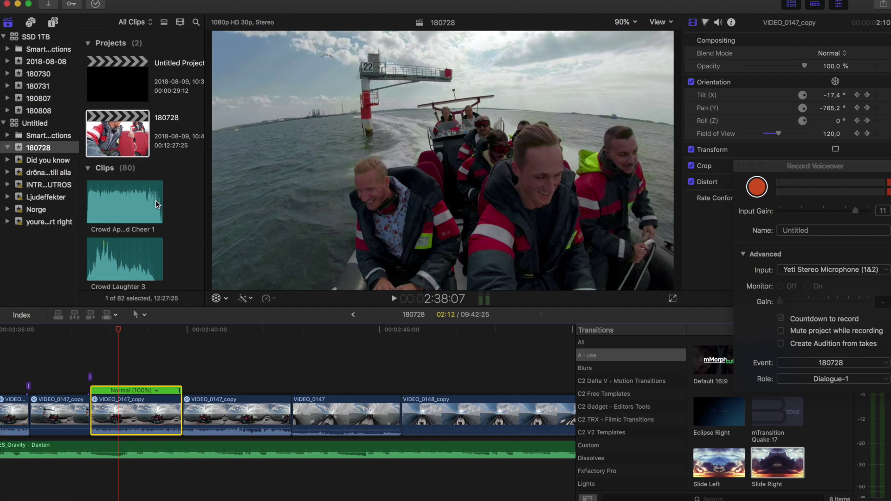
Step: Preview the boat clip, then split its speed at 2:38:07
{"action": "key", "text": "b"}
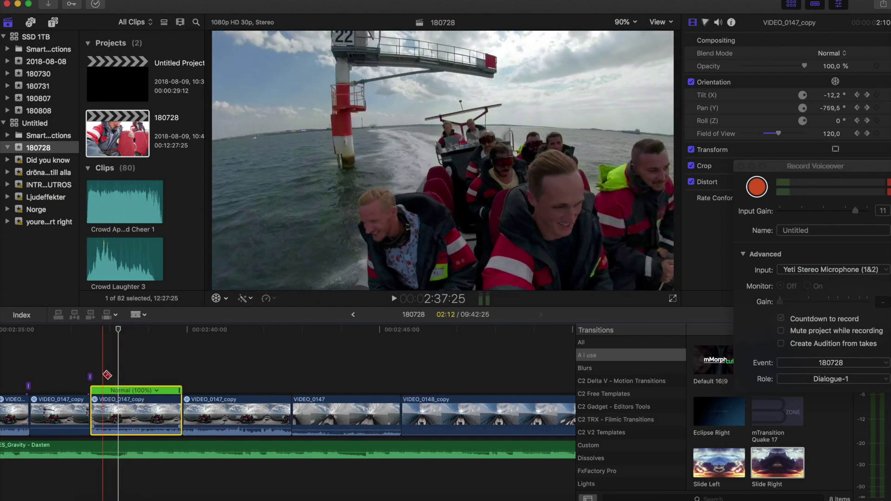
{"action": "key", "text": "space"}
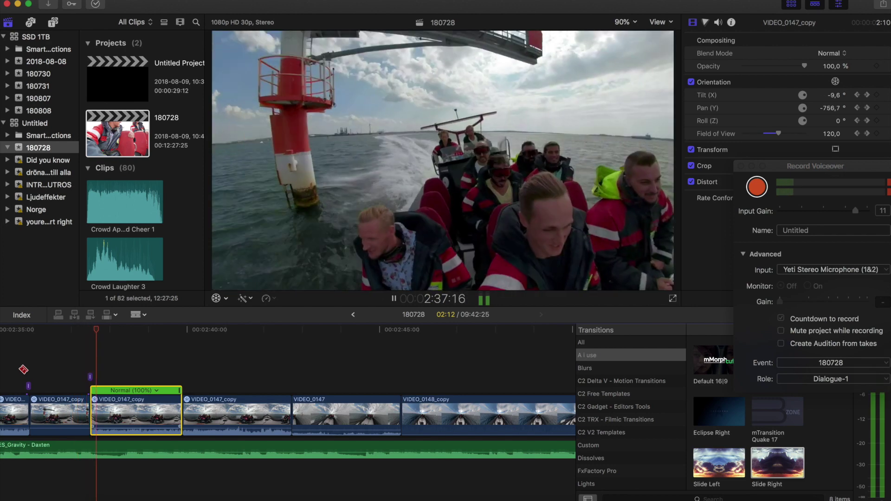
{"action": "key", "text": "space"}
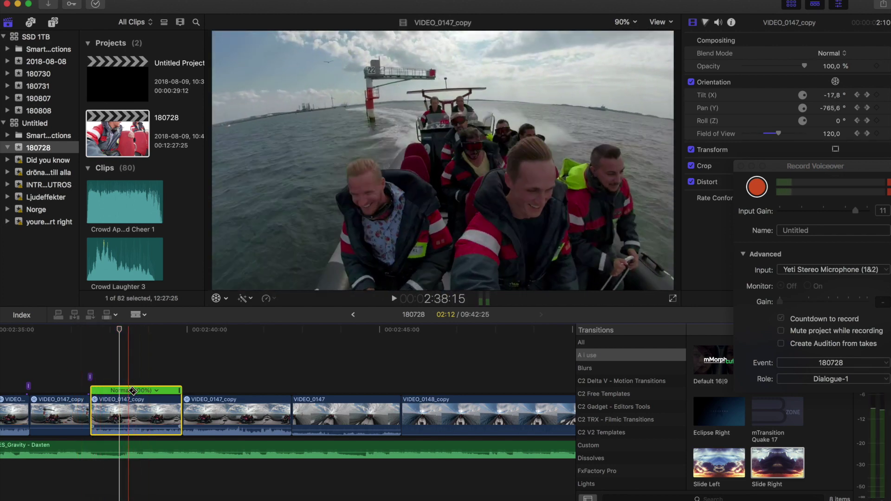
{"action": "key", "text": "a"}
{"action": "left_click", "coordinate": [120, 384]}
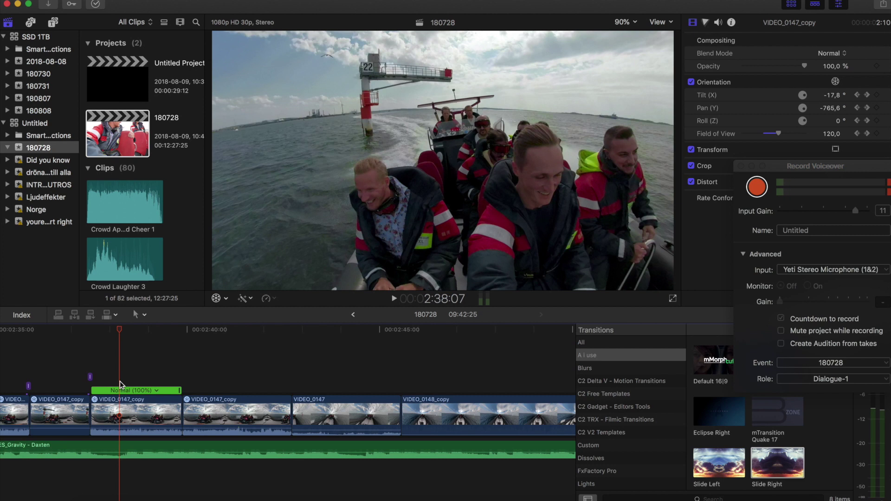
{"action": "key", "text": "shift+b"}
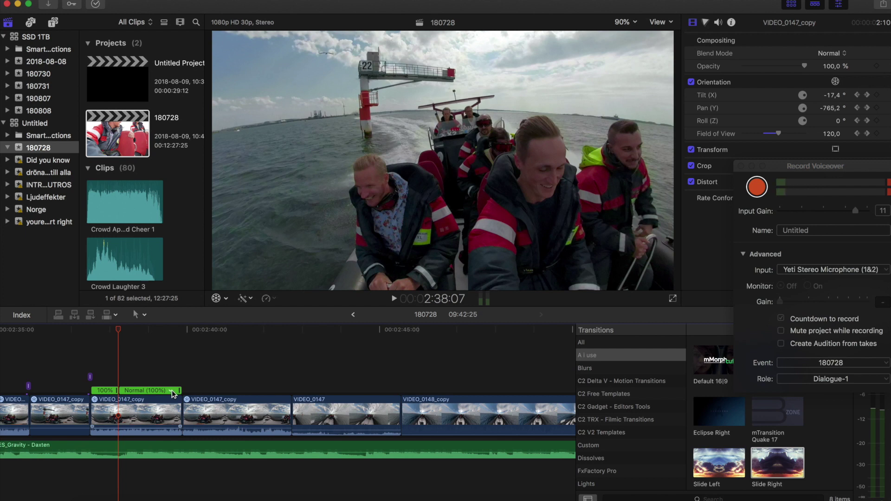
Step: Bring up Custom Speed for the later section, showing 100.00%
{"action": "left_click", "coordinate": [172, 395]}
{"action": "left_click", "coordinate": [337, 224]}
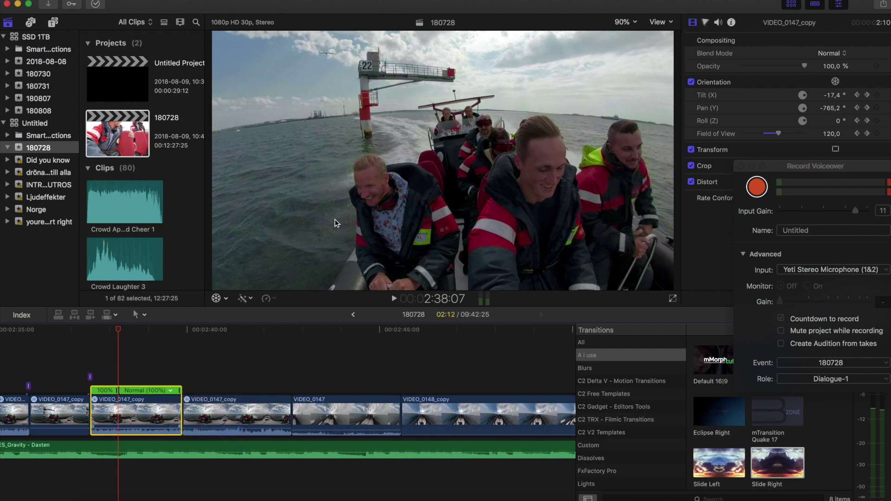
{"action": "key", "text": "ctrl+alt+r"}
Step: Set the later section's custom speed rate to 1%
{"action": "left_click", "coordinate": [182, 348]}
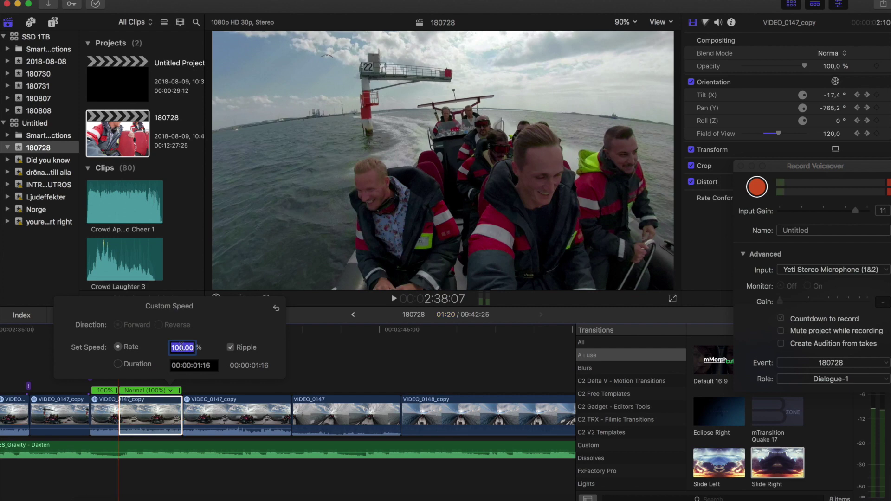
{"action": "type", "text": "1"}
{"action": "key", "text": "Return"}
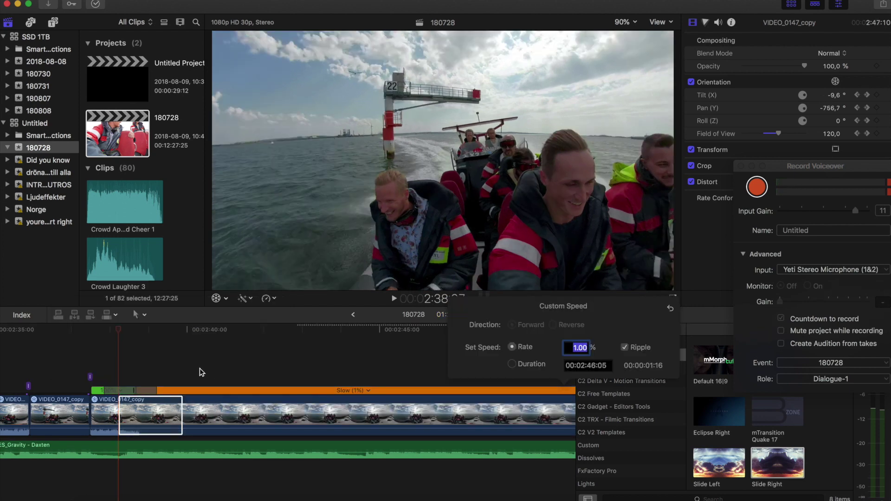
{"action": "left_click", "coordinate": [140, 375]}
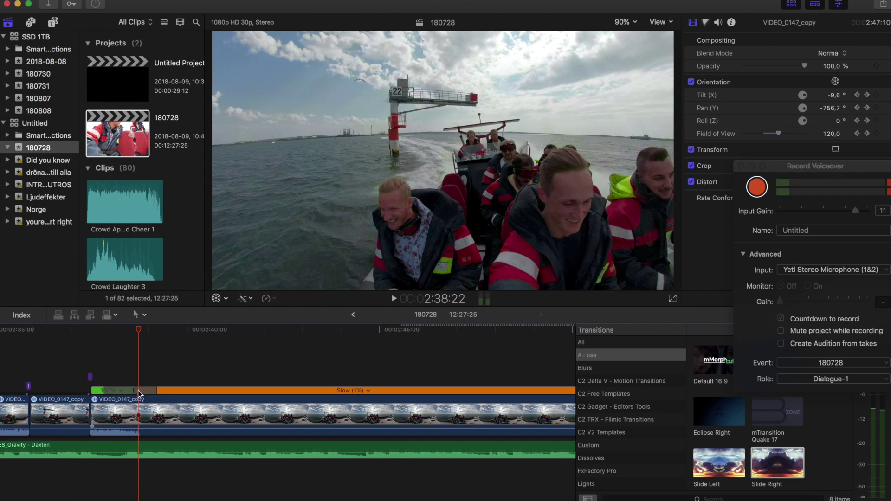
Step: Turn off the speed transition ramp and return the playhead to 2:38:07
{"action": "double_click", "coordinate": [138, 393]}
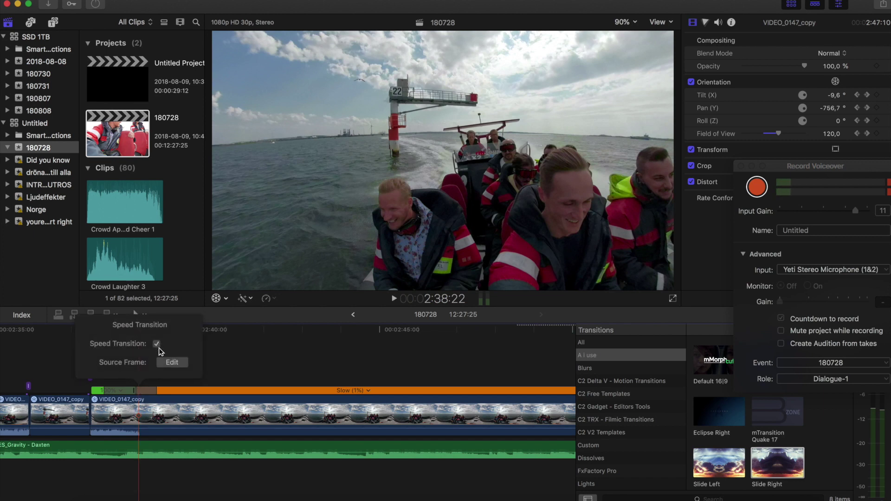
{"action": "left_click", "coordinate": [142, 392]}
{"action": "double_click", "coordinate": [138, 394]}
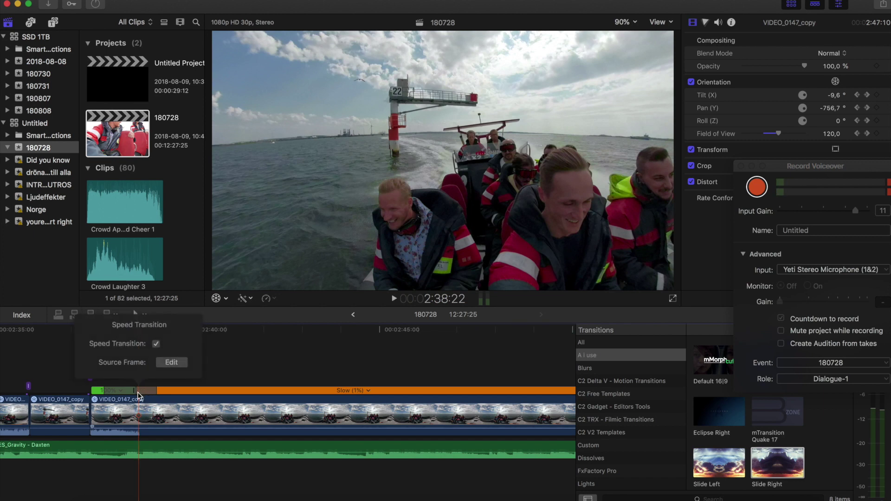
{"action": "left_click", "coordinate": [156, 344]}
{"action": "left_click", "coordinate": [242, 361]}
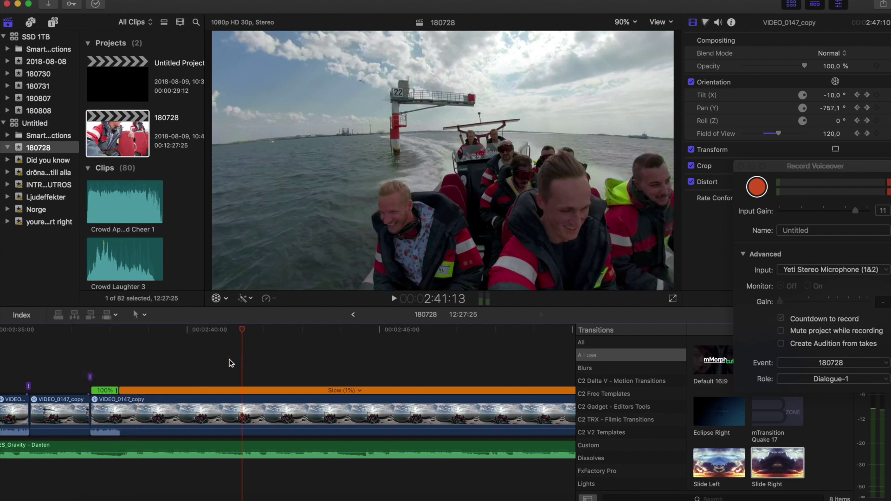
{"action": "left_click", "coordinate": [123, 374]}
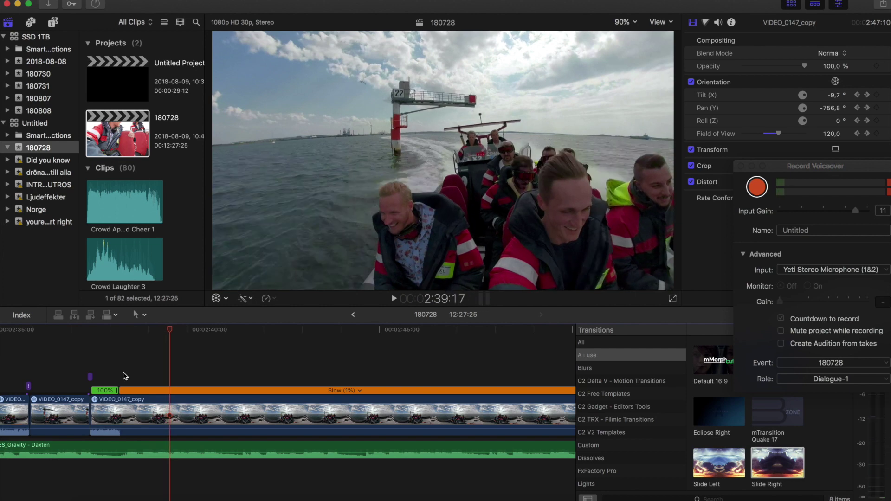
Step: Nudge the playhead frame by frame to 27:16, where slow motion should end
{"action": "key", "text": "Left"}
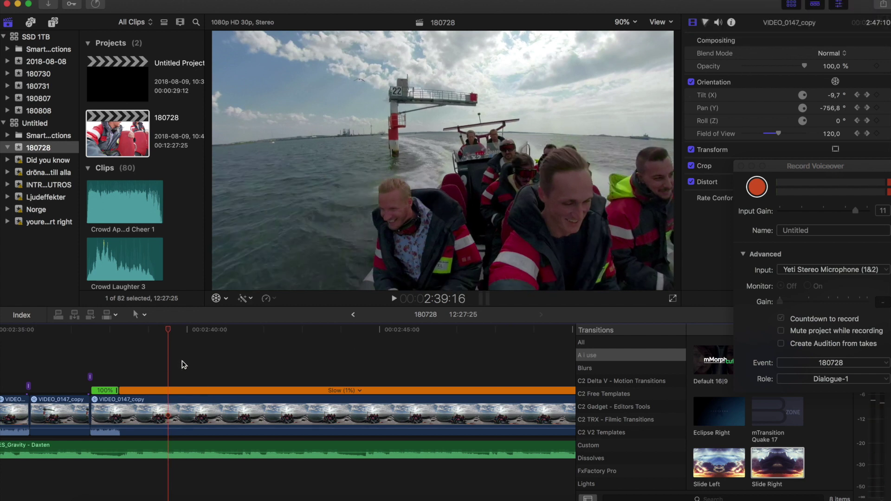
{"action": "key", "text": "Right"}
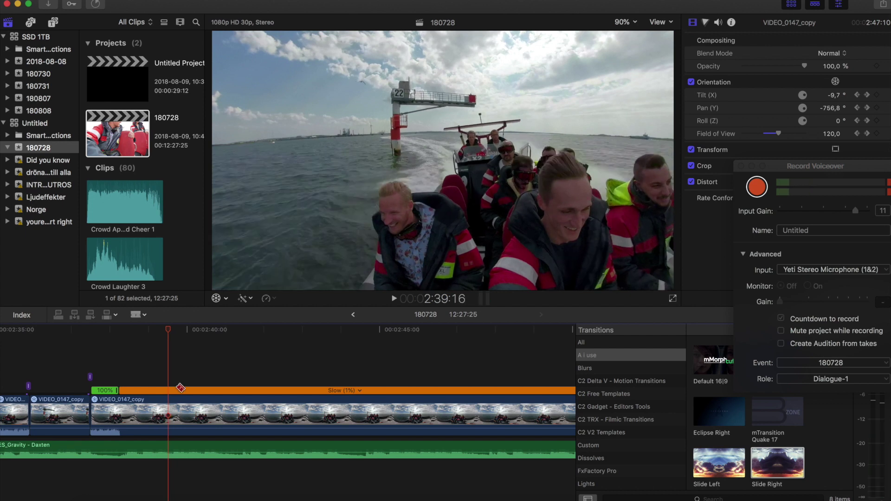
{"action": "key", "text": "b"}
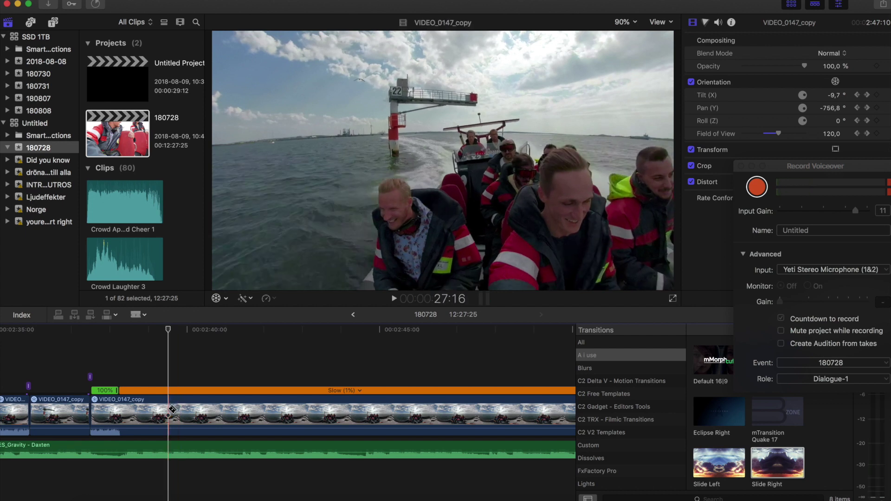
Step: Blade the clip where the 1% section ends and play it back to review
{"action": "left_click", "coordinate": [169, 411]}
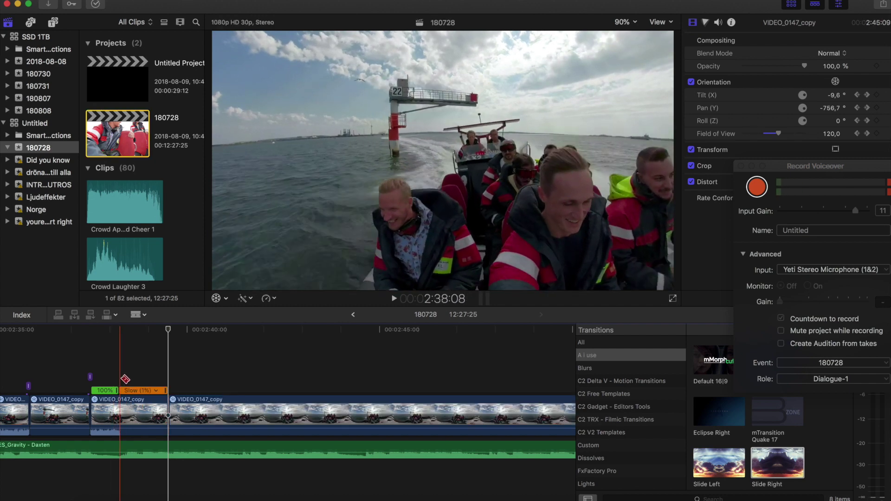
{"action": "left_click", "coordinate": [117, 331]}
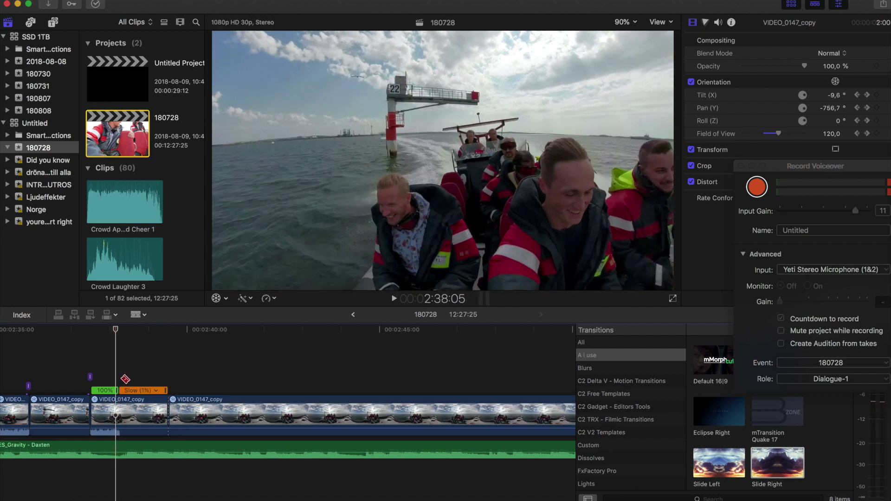
{"action": "key", "text": "space"}
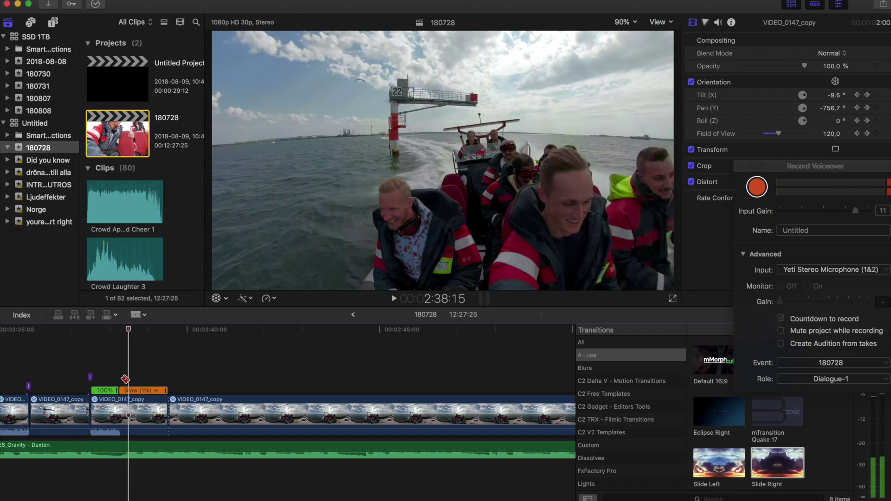
{"action": "key", "text": "Left"}
{"action": "key", "text": "Left"}
{"action": "key", "text": "Left"}
{"action": "key", "text": "Left"}
{"action": "key", "text": "Left"}
{"action": "key", "text": "Left"}
{"action": "key", "text": "Left"}
{"action": "key", "text": "Left"}
{"action": "key", "text": "Left"}
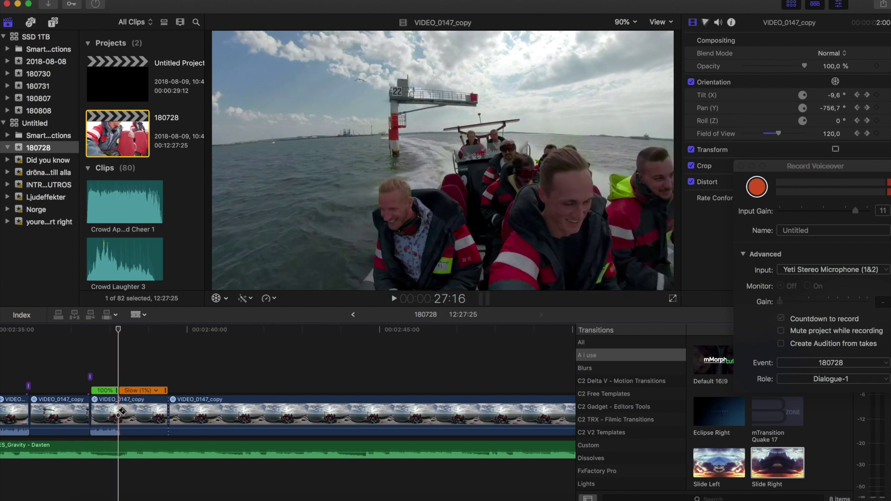
Step: Step back one frame and blade the clip at the end of the slow-motion section
{"action": "left_click", "coordinate": [122, 411]}
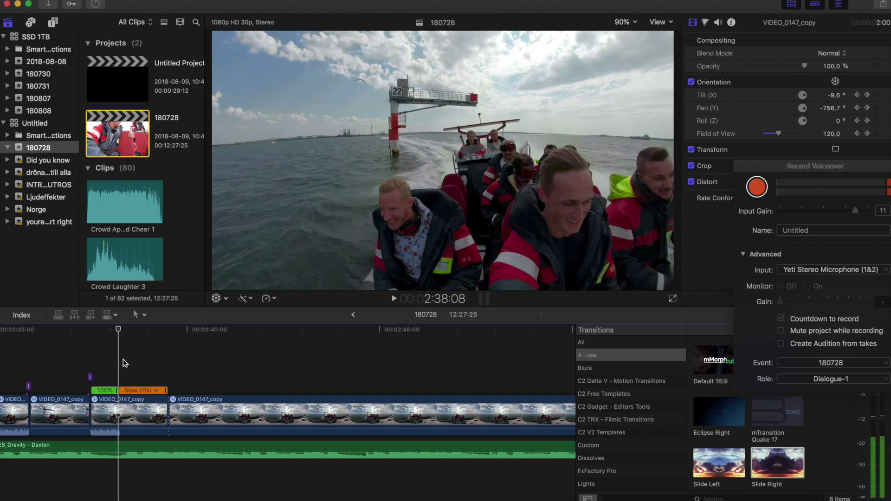
{"action": "key", "text": "Left"}
{"action": "key", "text": "Left"}
{"action": "key", "text": "Left"}
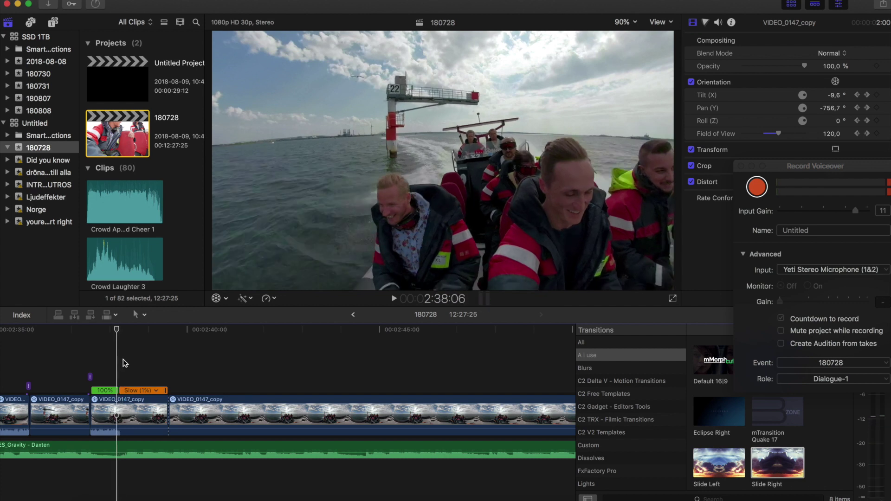
{"action": "key", "text": "super+b"}
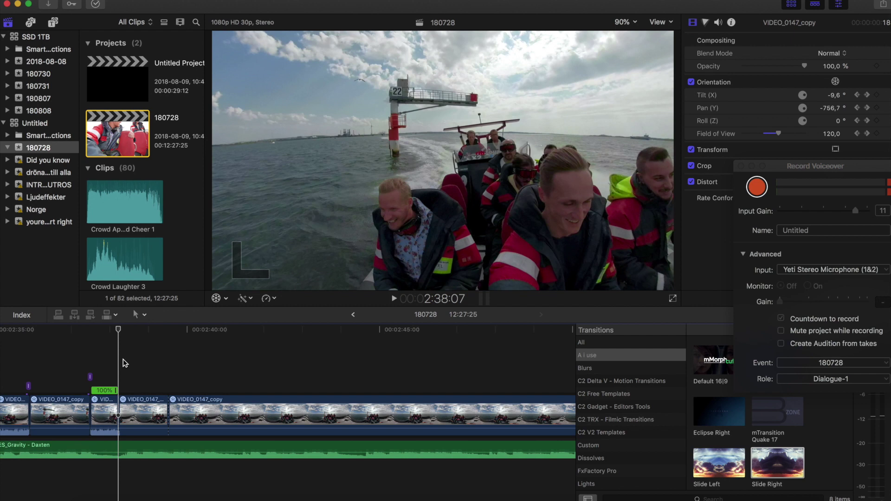
{"action": "key", "text": "s"}
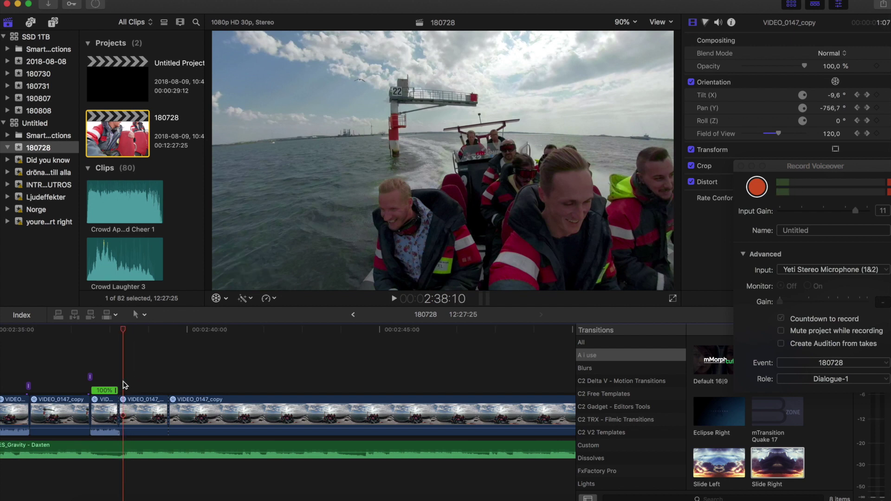
Step: Return the long clip after the split to Normal (100%) speed
{"action": "left_click", "coordinate": [211, 403]}
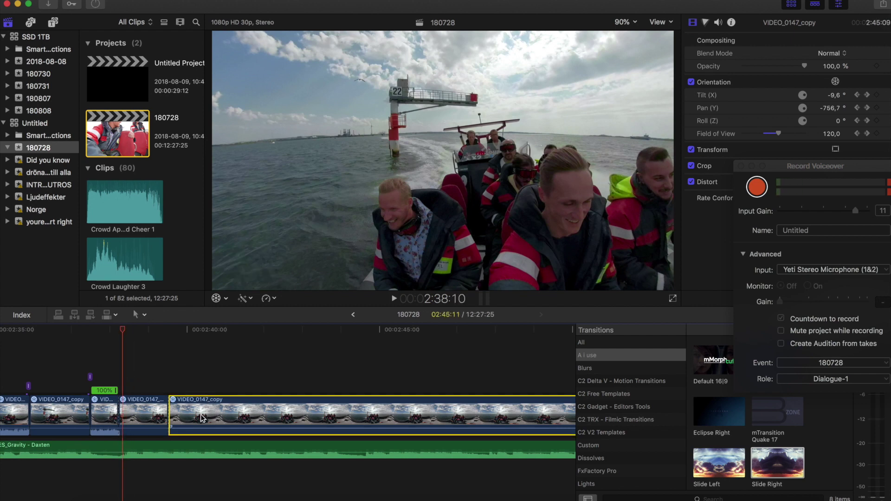
{"action": "left_click", "coordinate": [201, 400]}
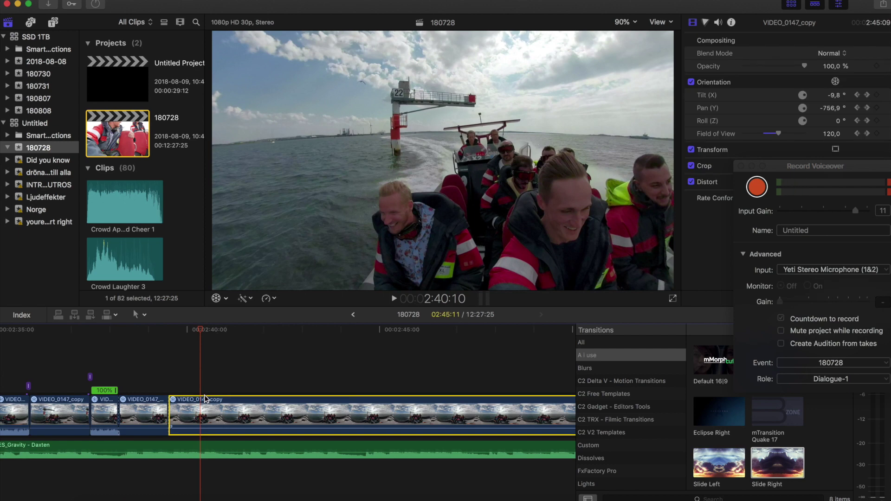
{"action": "key", "text": "super+r"}
{"action": "left_click", "coordinate": [386, 390]}
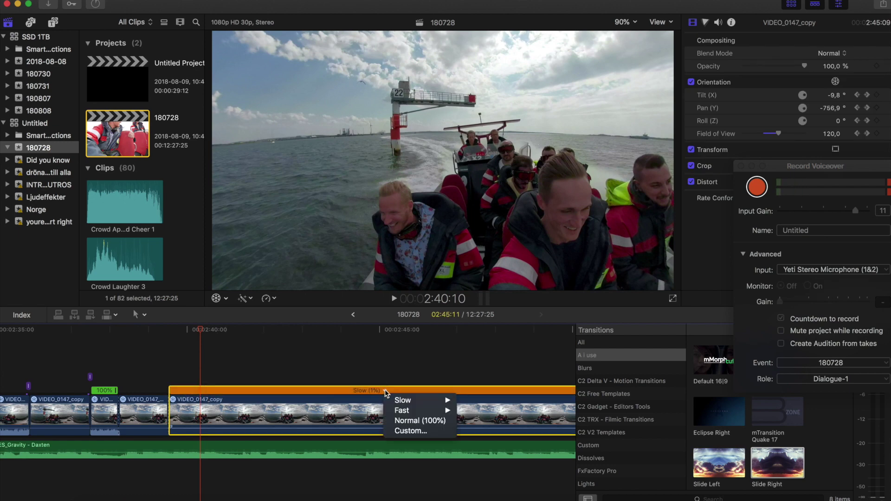
{"action": "left_click", "coordinate": [427, 420]}
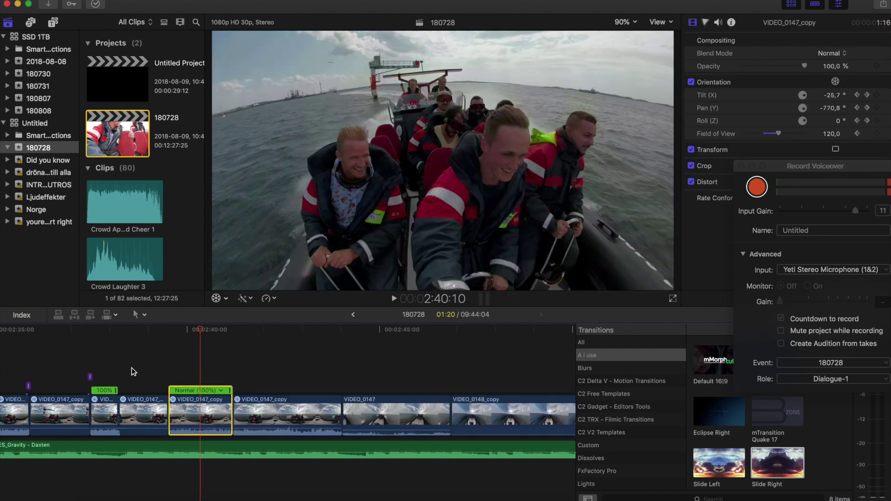
{"action": "left_click", "coordinate": [123, 416]}
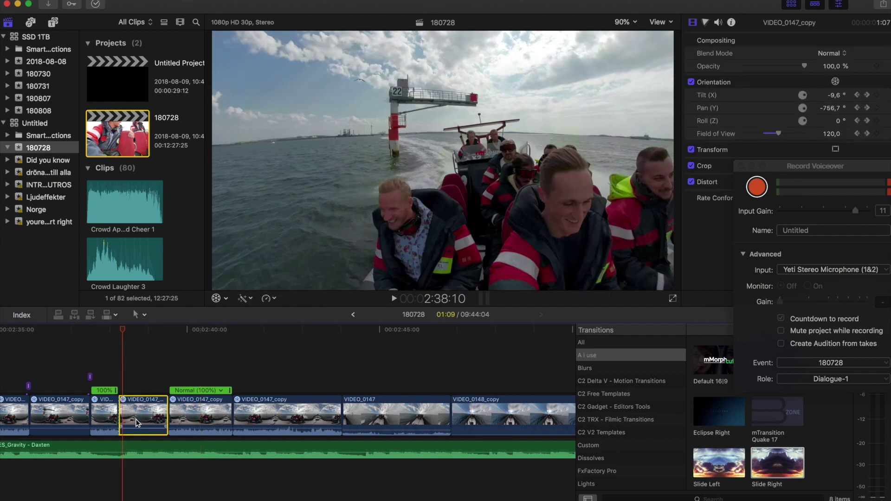
Step: Move the Record Voiceover window off the Orientation settings
{"action": "key", "text": "Left"}
{"action": "key", "text": "Left"}
{"action": "key", "text": "Left"}
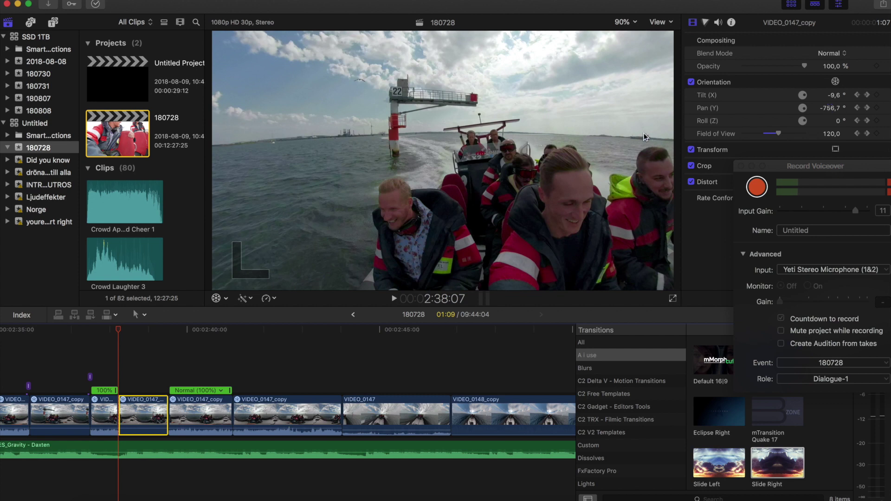
{"action": "left_click_drag", "start_coordinate": [788, 181], "coordinate": [817, 496]}
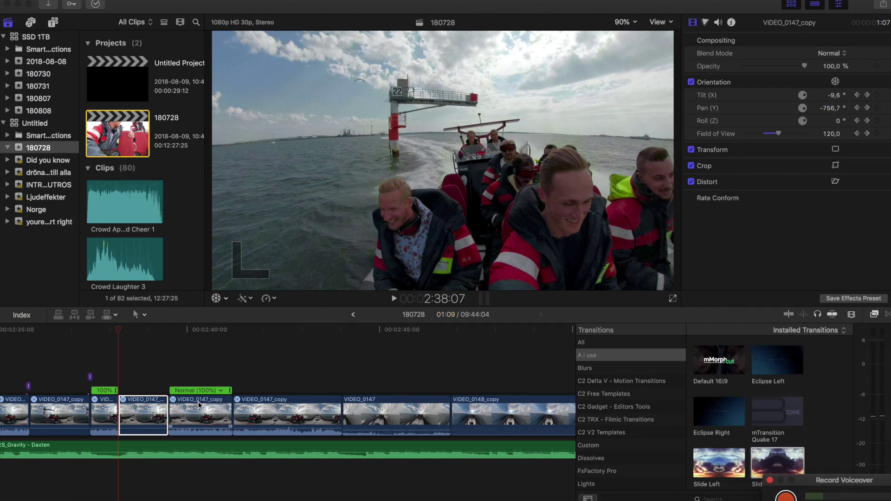
{"action": "left_click", "coordinate": [533, 260]}
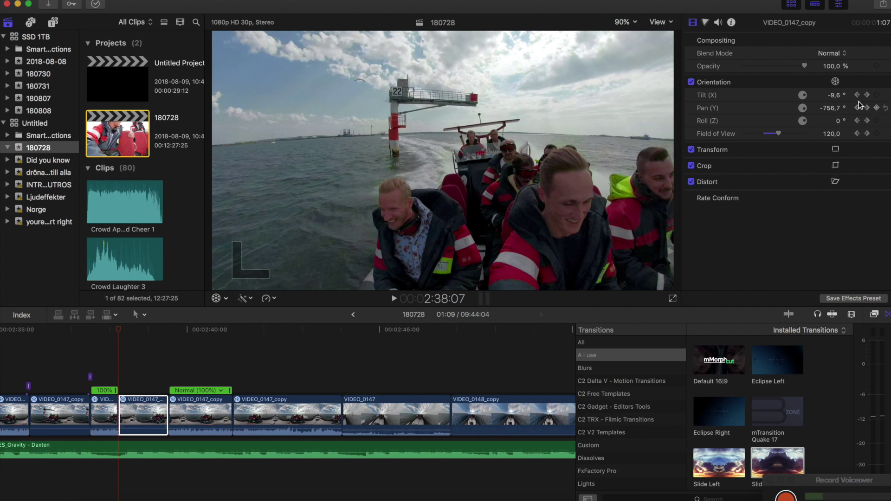
Step: Add starting Tilt, Pan, Roll and Field of View keyframes at 2:38:07
{"action": "left_click", "coordinate": [877, 95]}
{"action": "left_click", "coordinate": [877, 108]}
{"action": "left_click", "coordinate": [877, 120]}
{"action": "left_click", "coordinate": [877, 134]}
{"action": "left_click", "coordinate": [168, 377]}
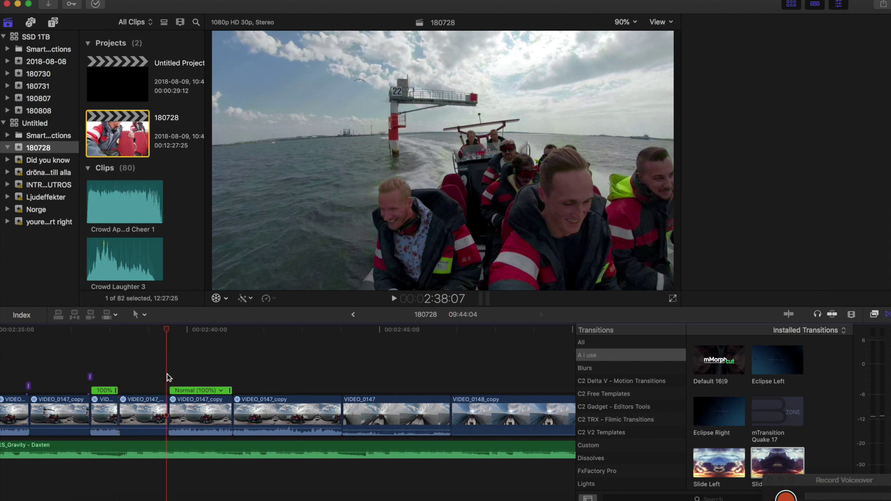
{"action": "left_click", "coordinate": [156, 425]}
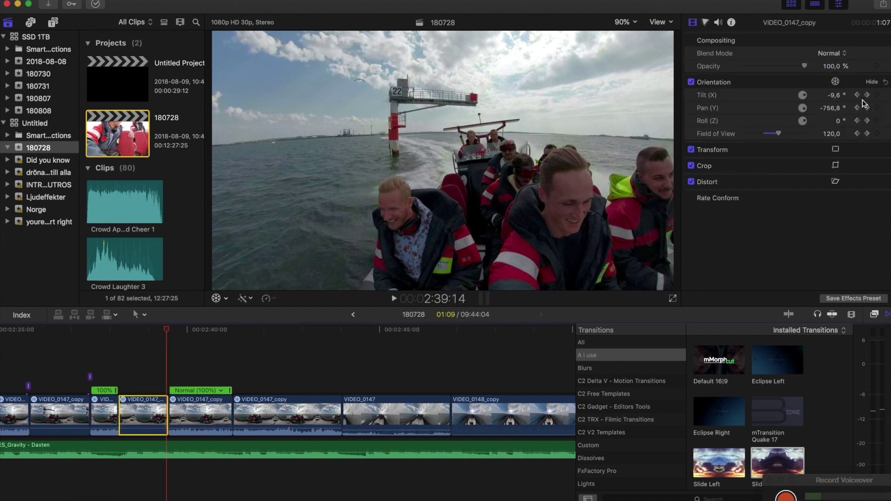
{"action": "left_click", "coordinate": [216, 298]}
Step: Tilt the 360° view down toward the passengers and play back the animated reframe
{"action": "left_click_drag", "start_coordinate": [490, 172], "coordinate": [474, 181]}
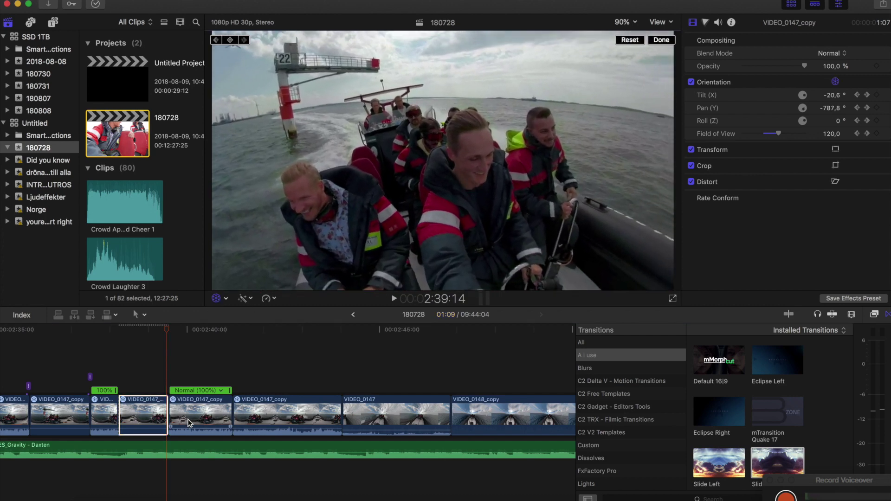
{"action": "key", "text": "shift+slash"}
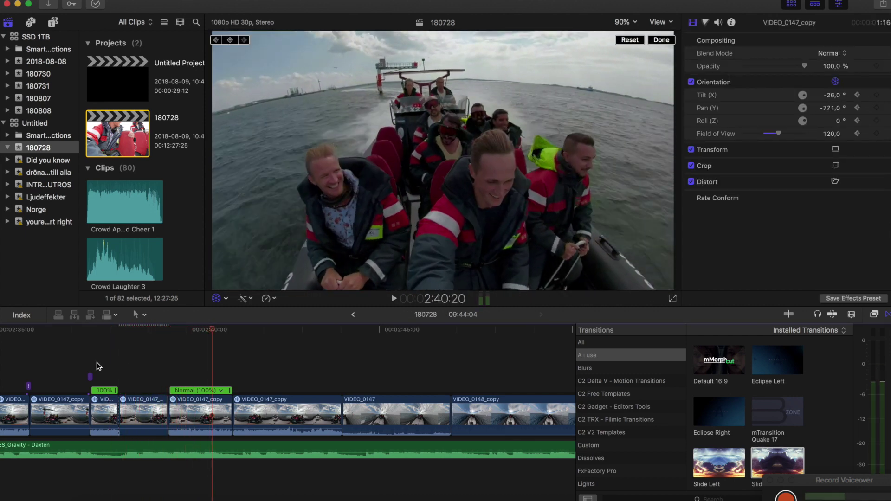
{"action": "left_click", "coordinate": [117, 373]}
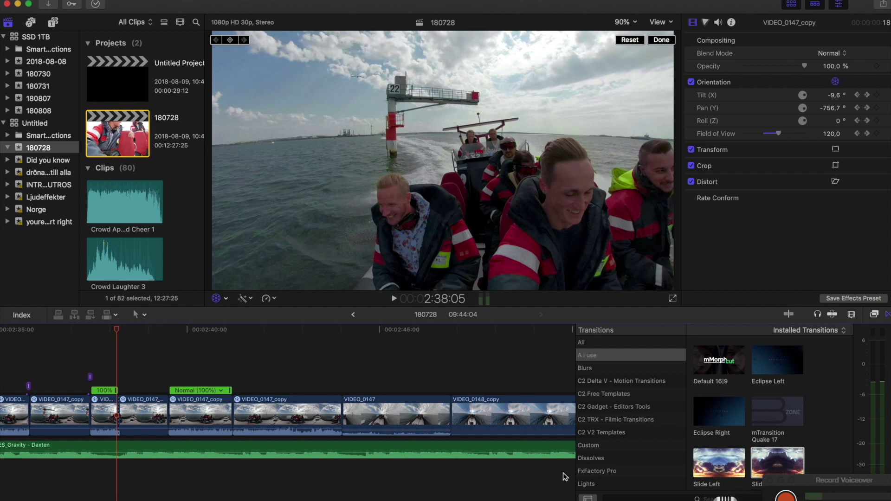
Step: Launch Leawo Music Recorder and cancel its trial-version notice
{"action": "left_click", "coordinate": [725, 499]}
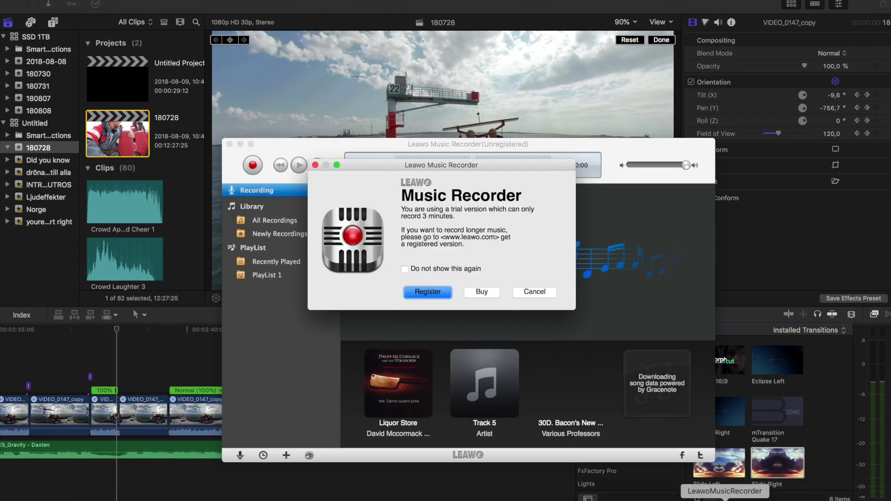
{"action": "mouse_move", "coordinate": [486, 175]}
{"action": "left_mouse_down"}
{"action": "mouse_move", "coordinate": [444, 311]}
{"action": "mouse_move", "coordinate": [495, 187]}
{"action": "left_mouse_up"}
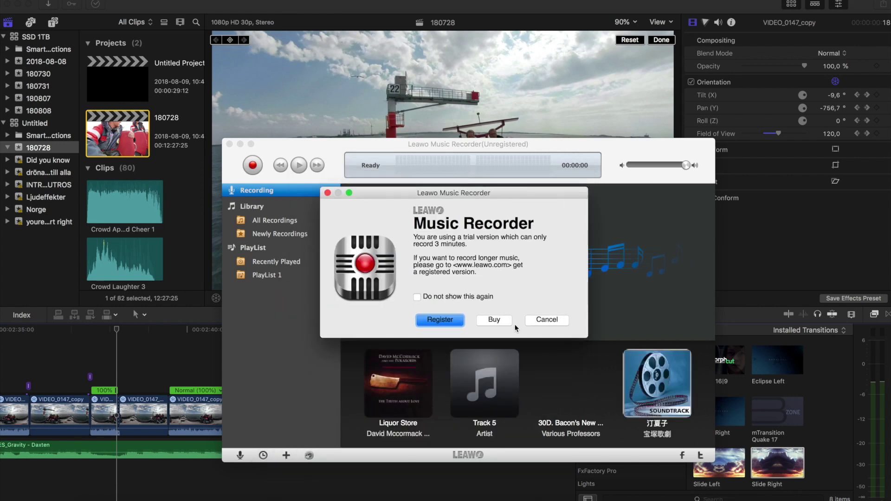
{"action": "left_click", "coordinate": [546, 320]}
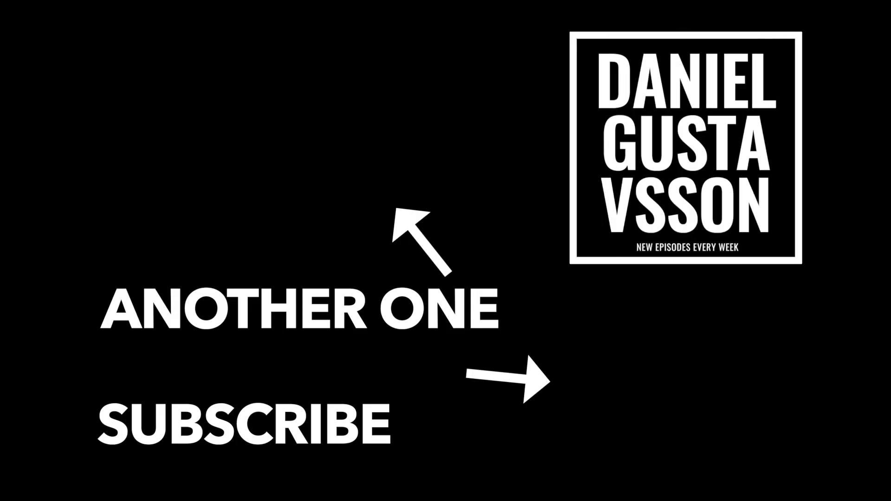